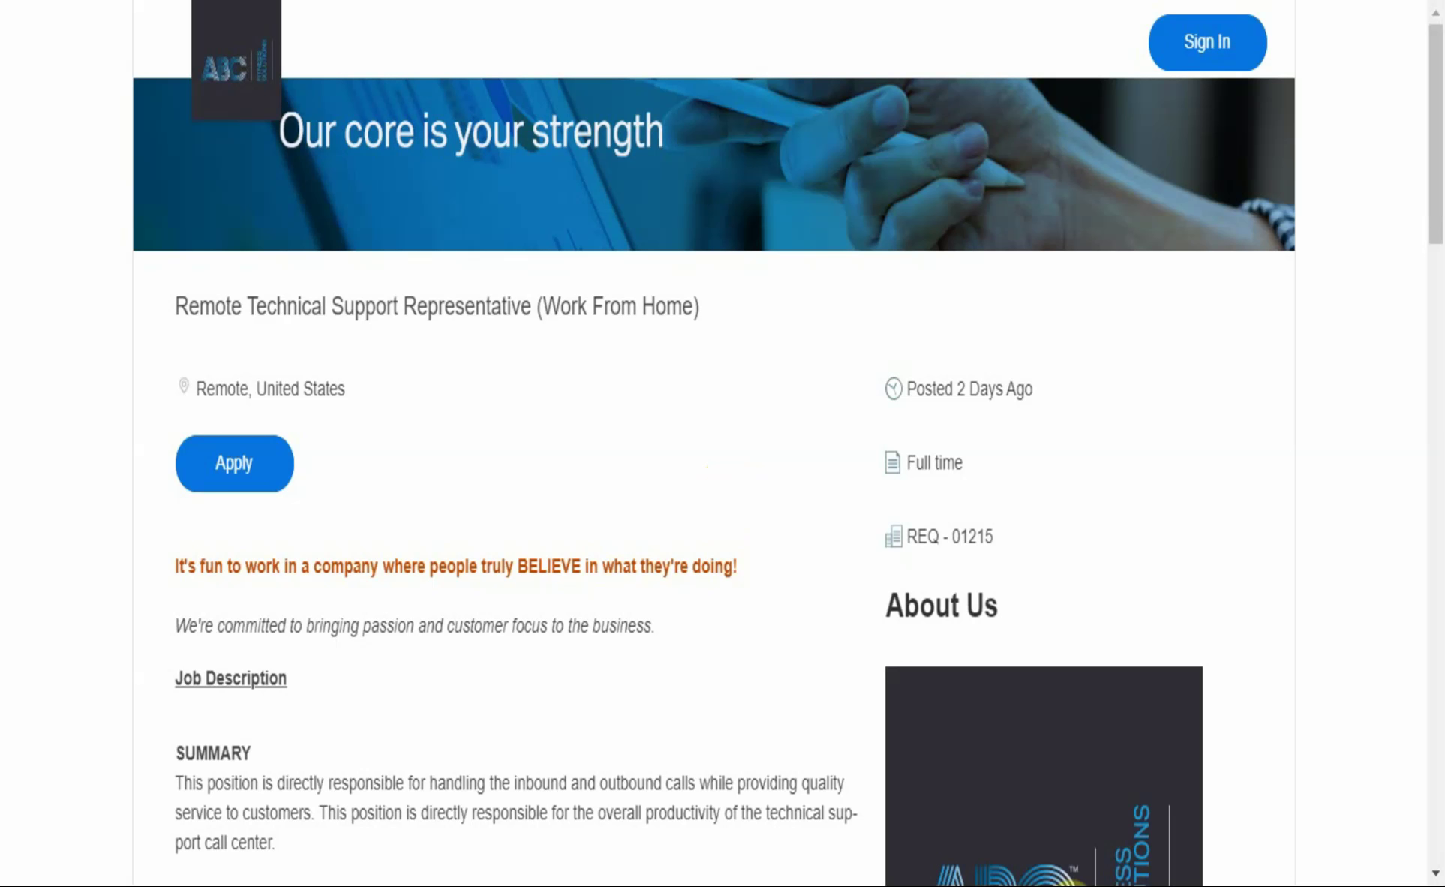
Step: Bring the Movies & TV player forward and play the white-screen YouTube subscribe clip from the start
left_click(1063, 756)
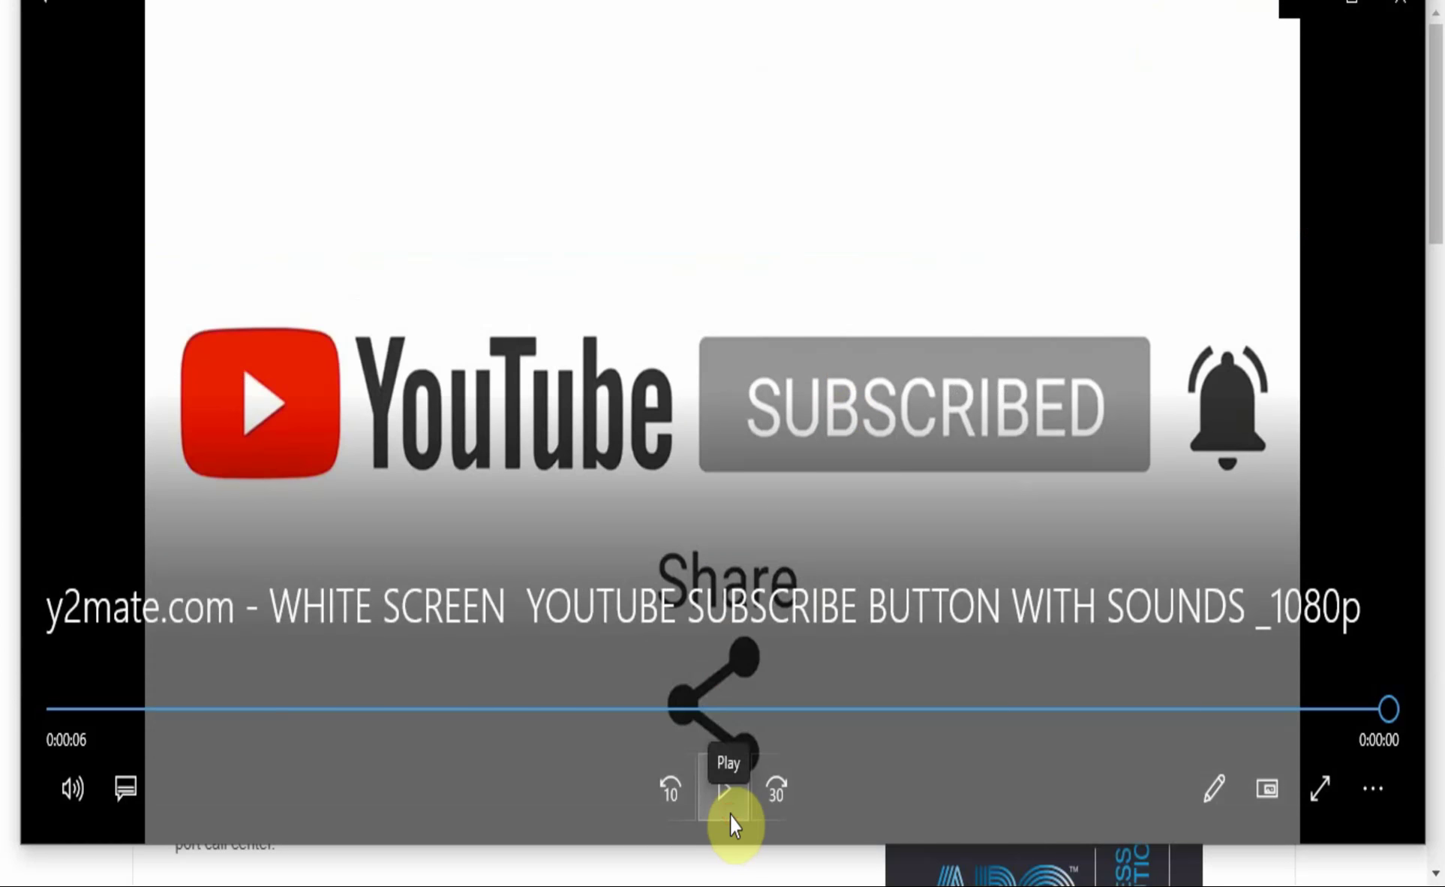
left_click(716, 784)
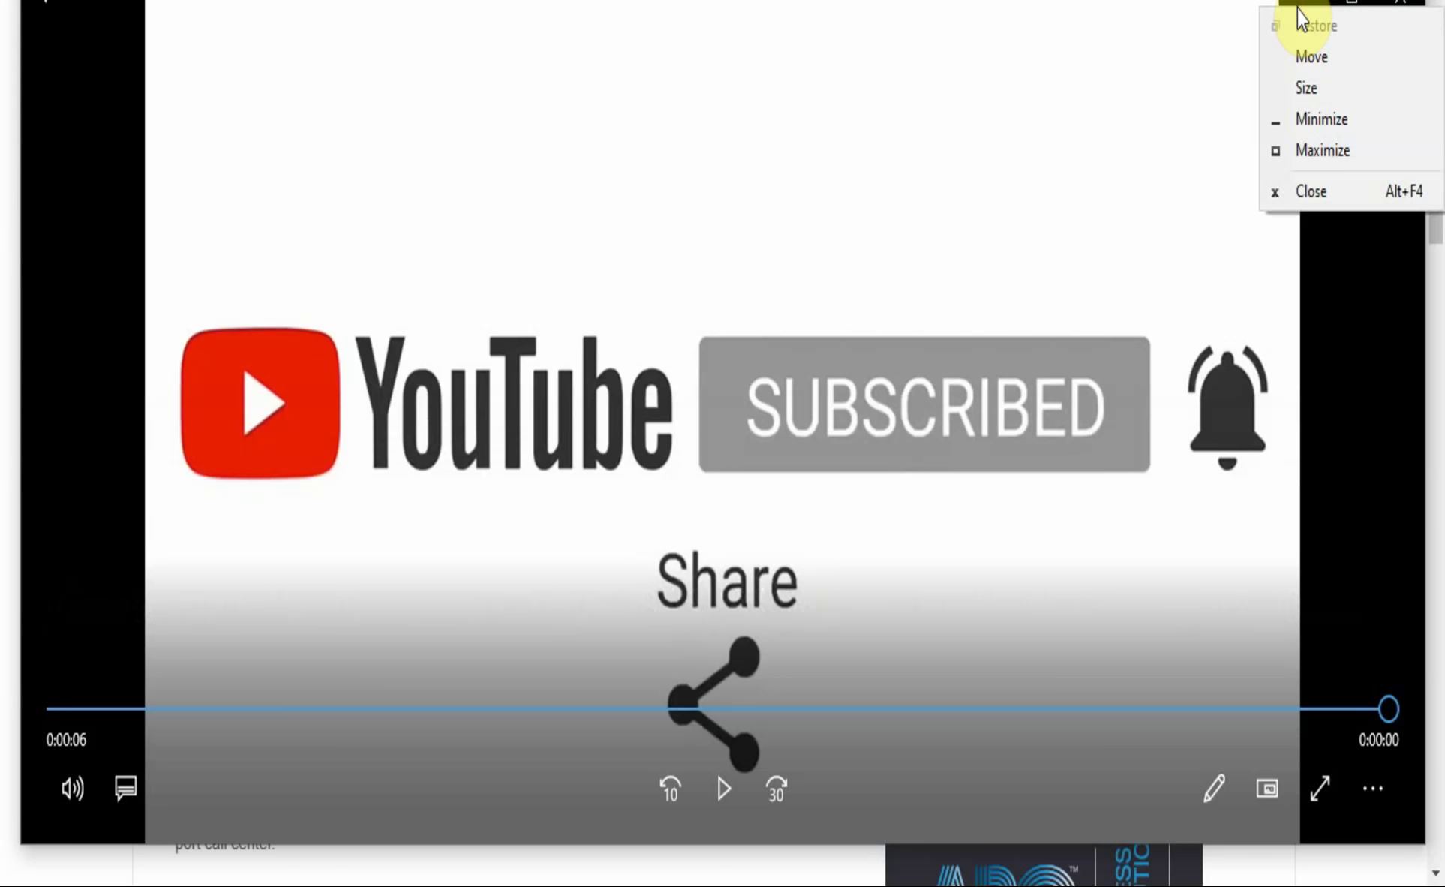
Step: Close the video player to reveal the job posting, then pause the screen recorder from the tray
left_click(1298, 7)
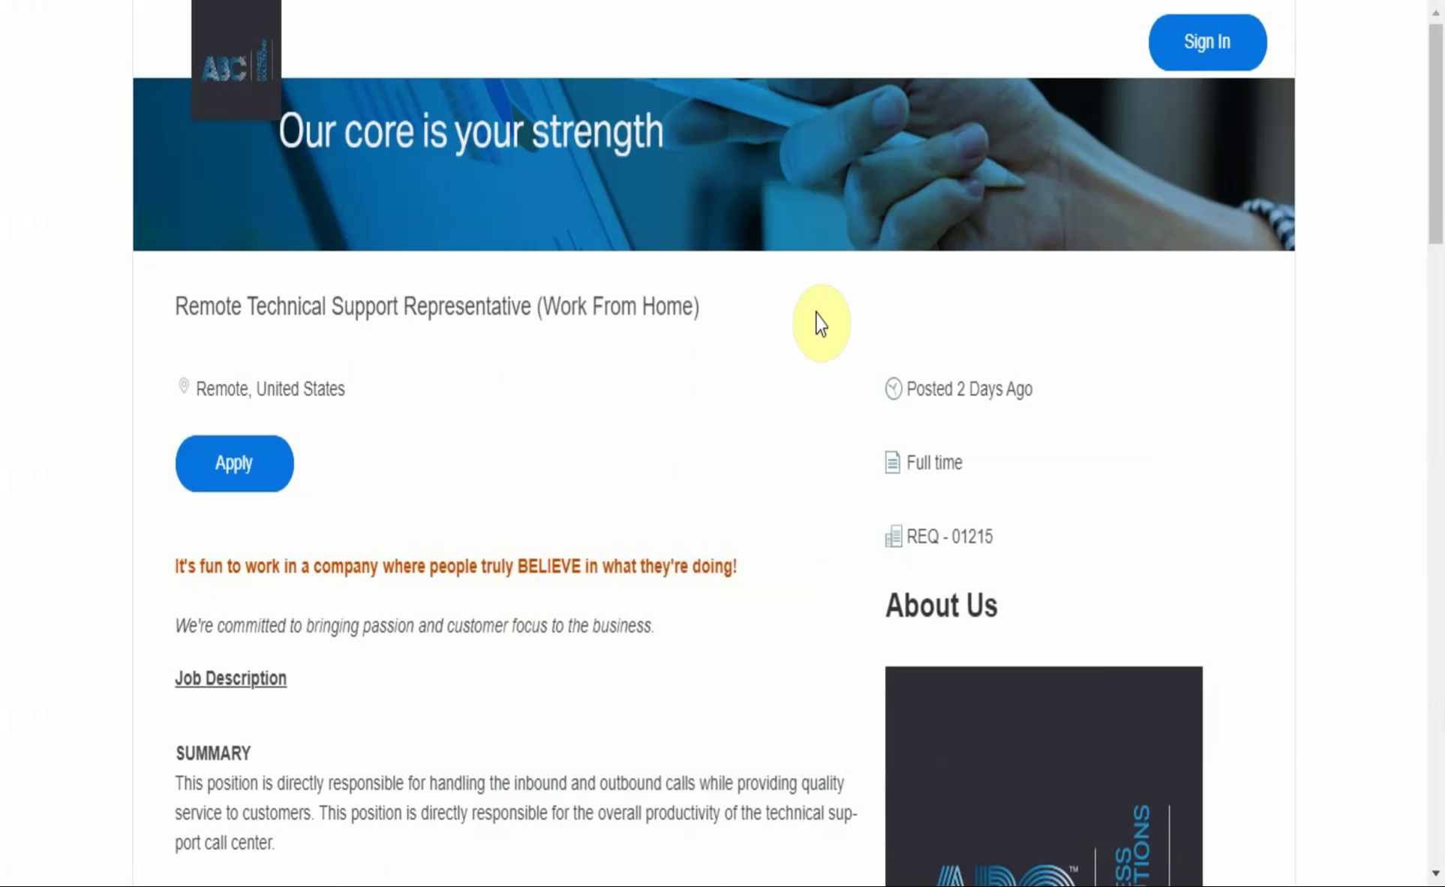
scroll(821, 324, "down", 3)
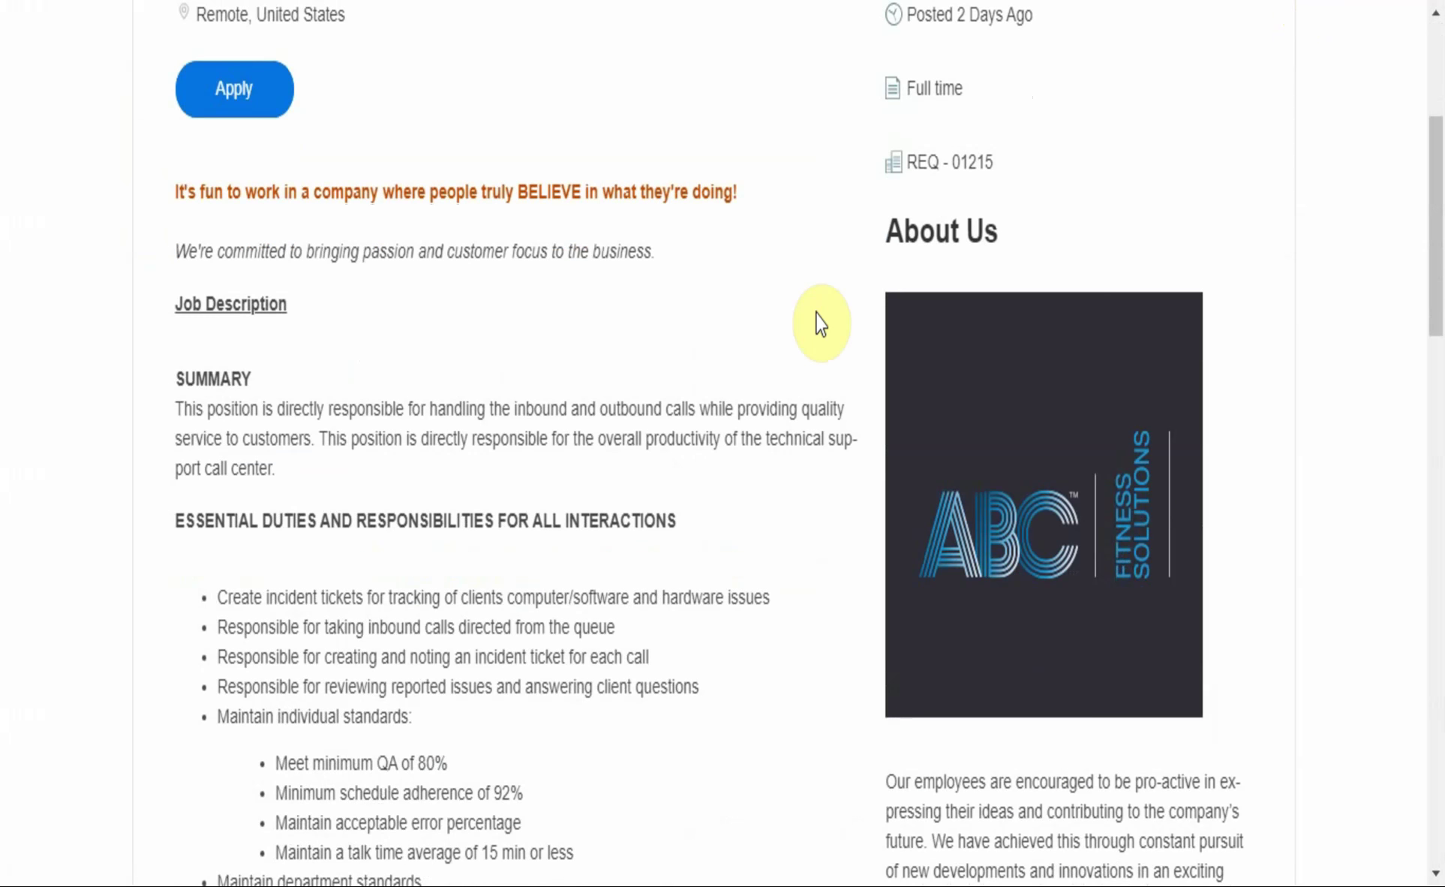
scroll(821, 324, "up", 3)
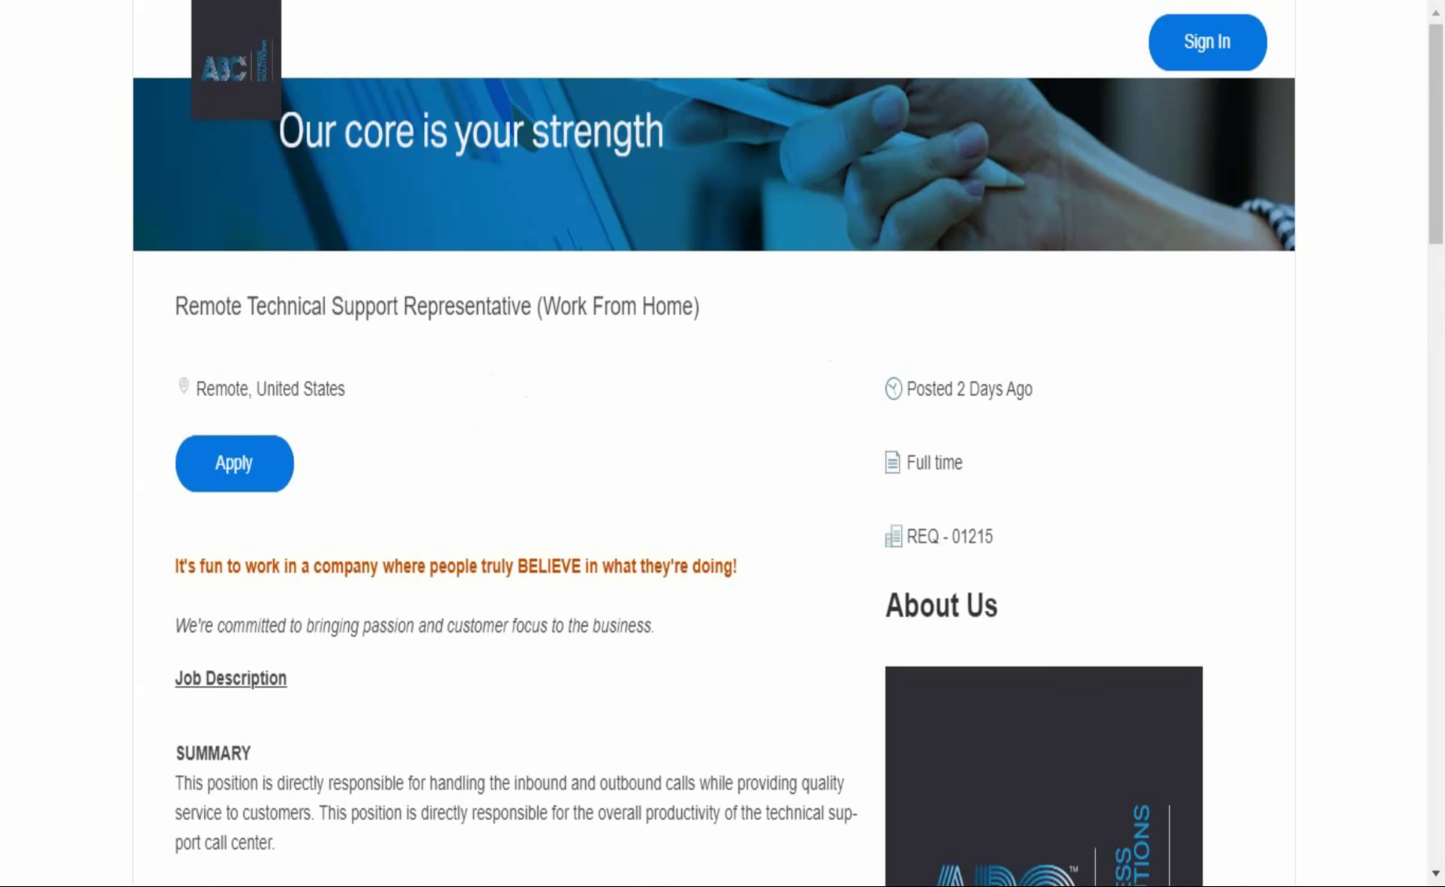
left_click(1232, 885)
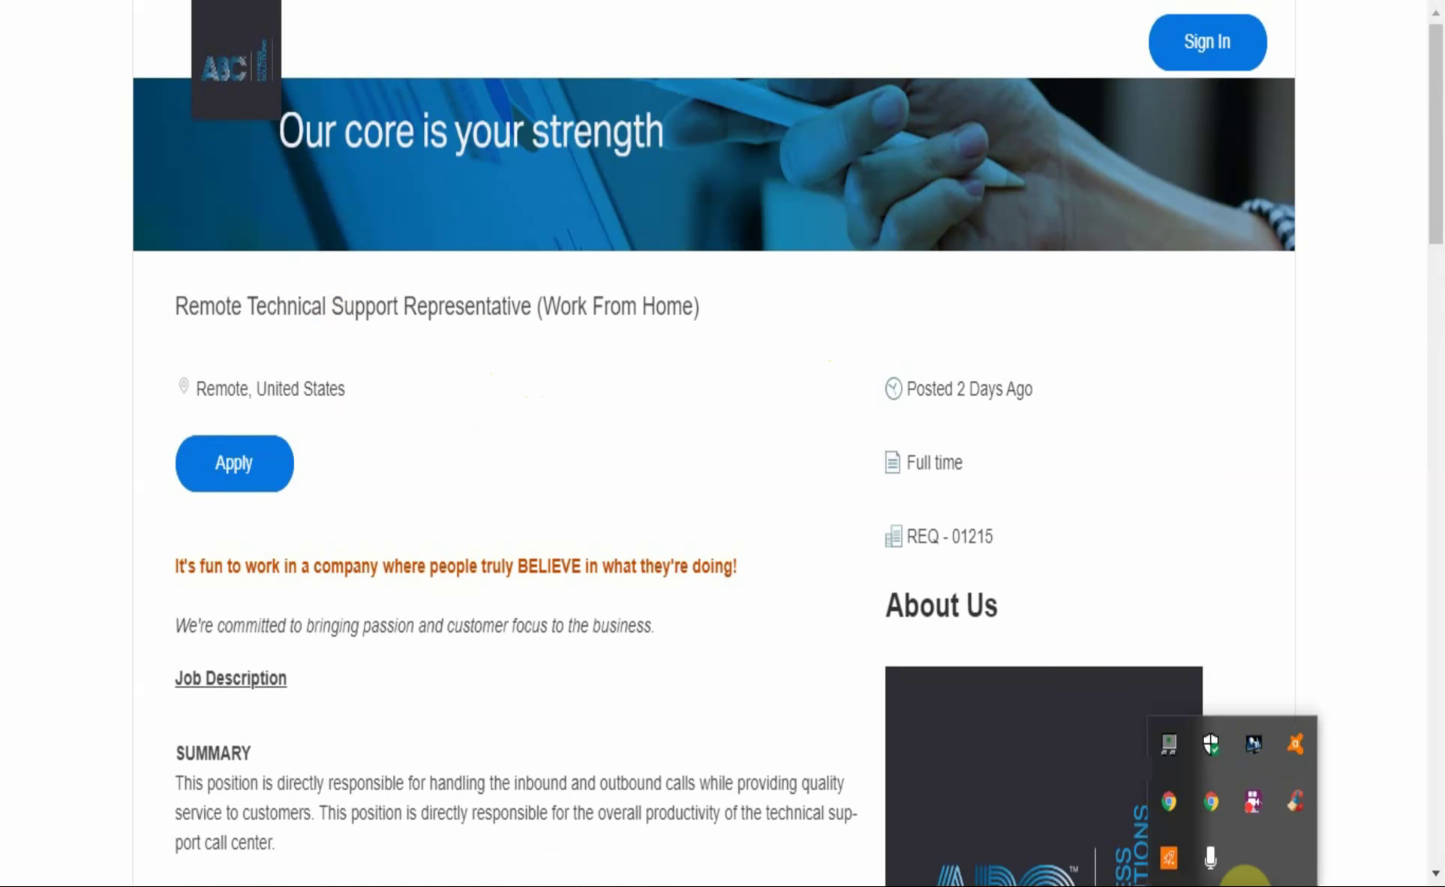
right_click(1260, 803)
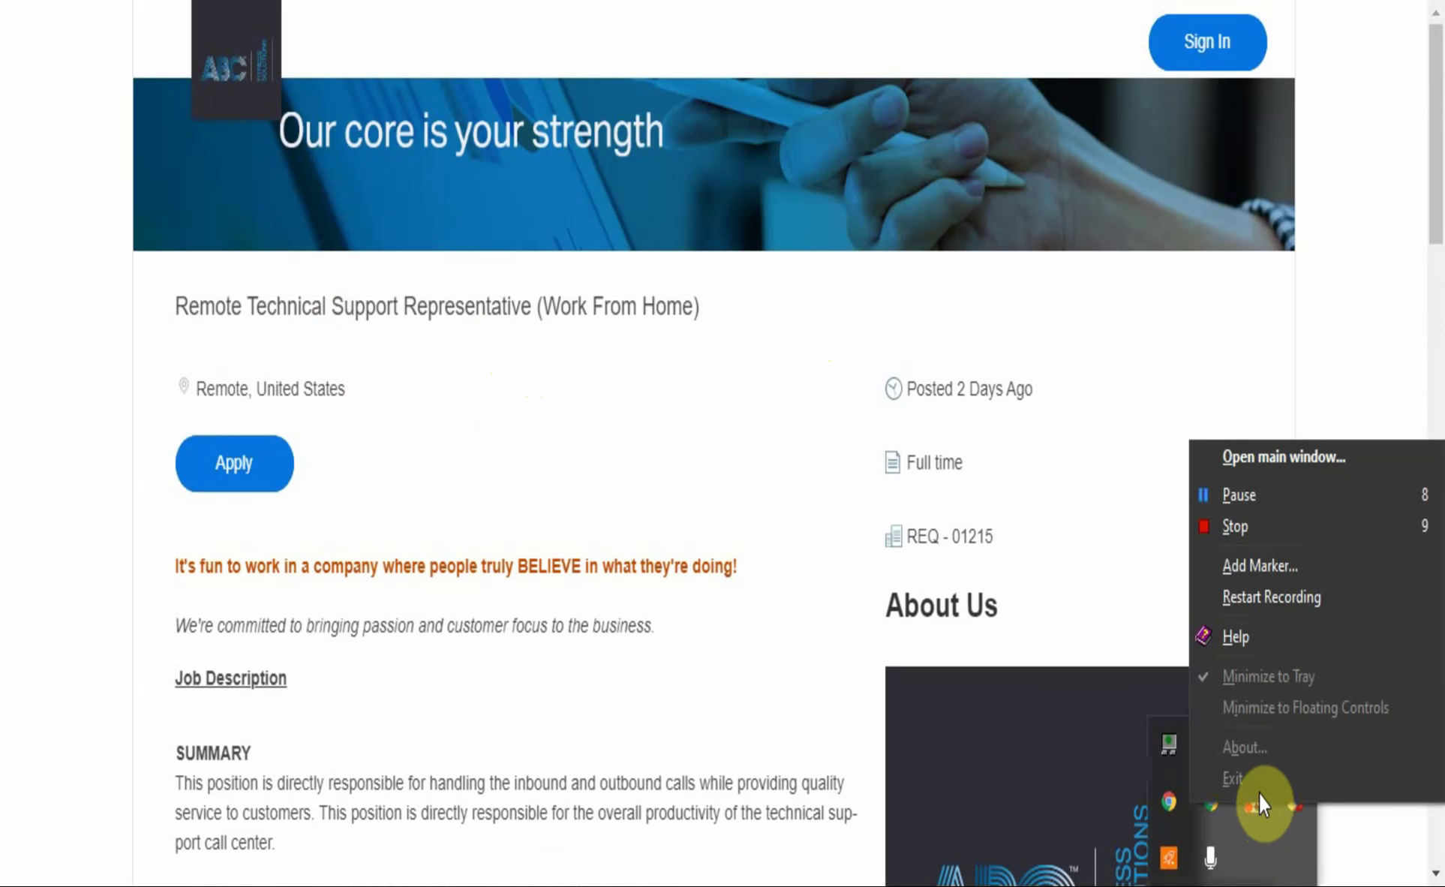
left_click(1296, 508)
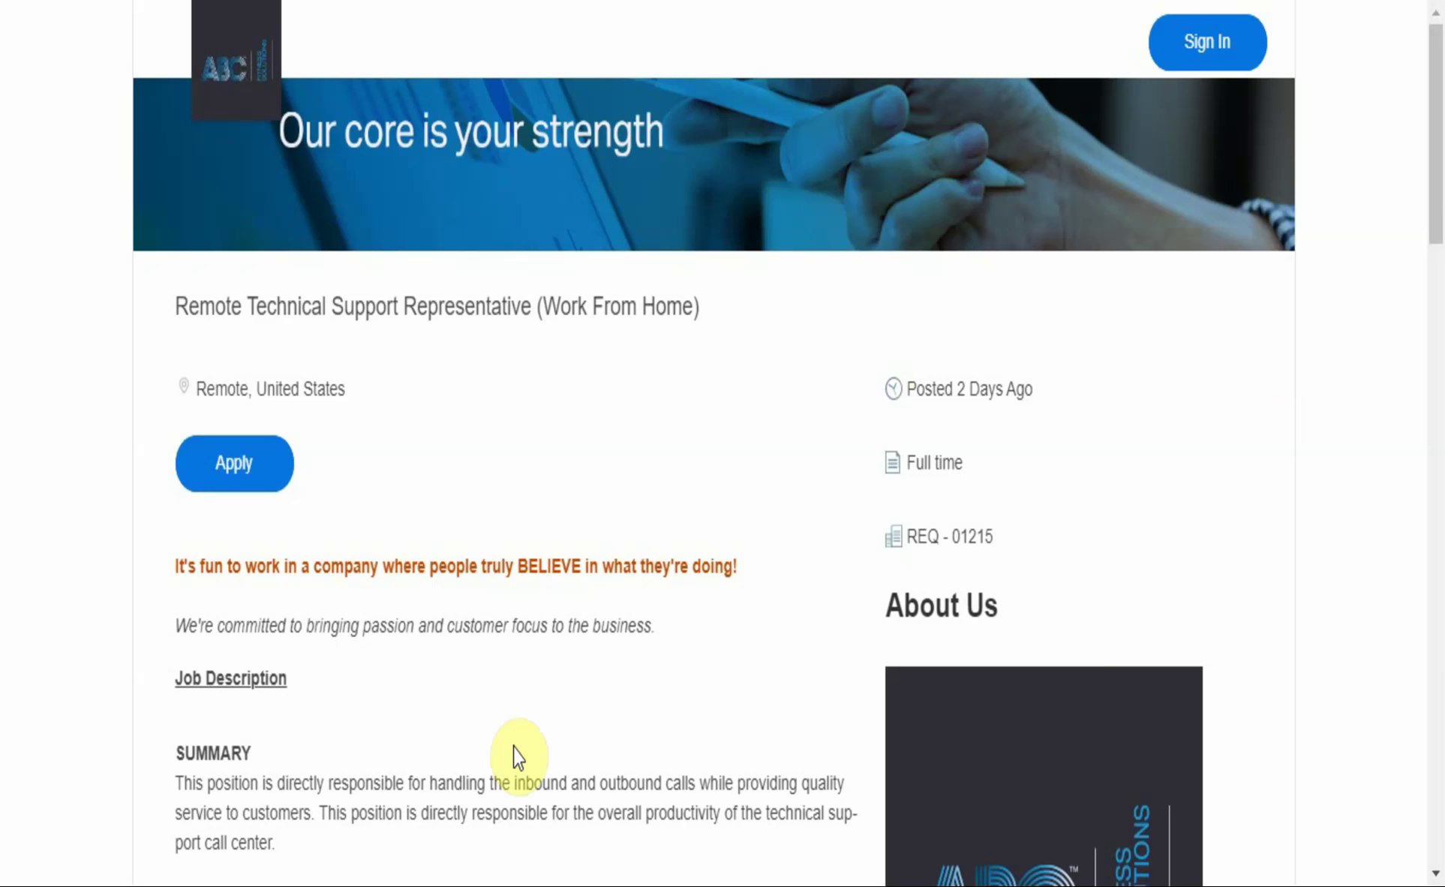
scroll(674, 428, "down", 2)
scroll(674, 428, "down", 2)
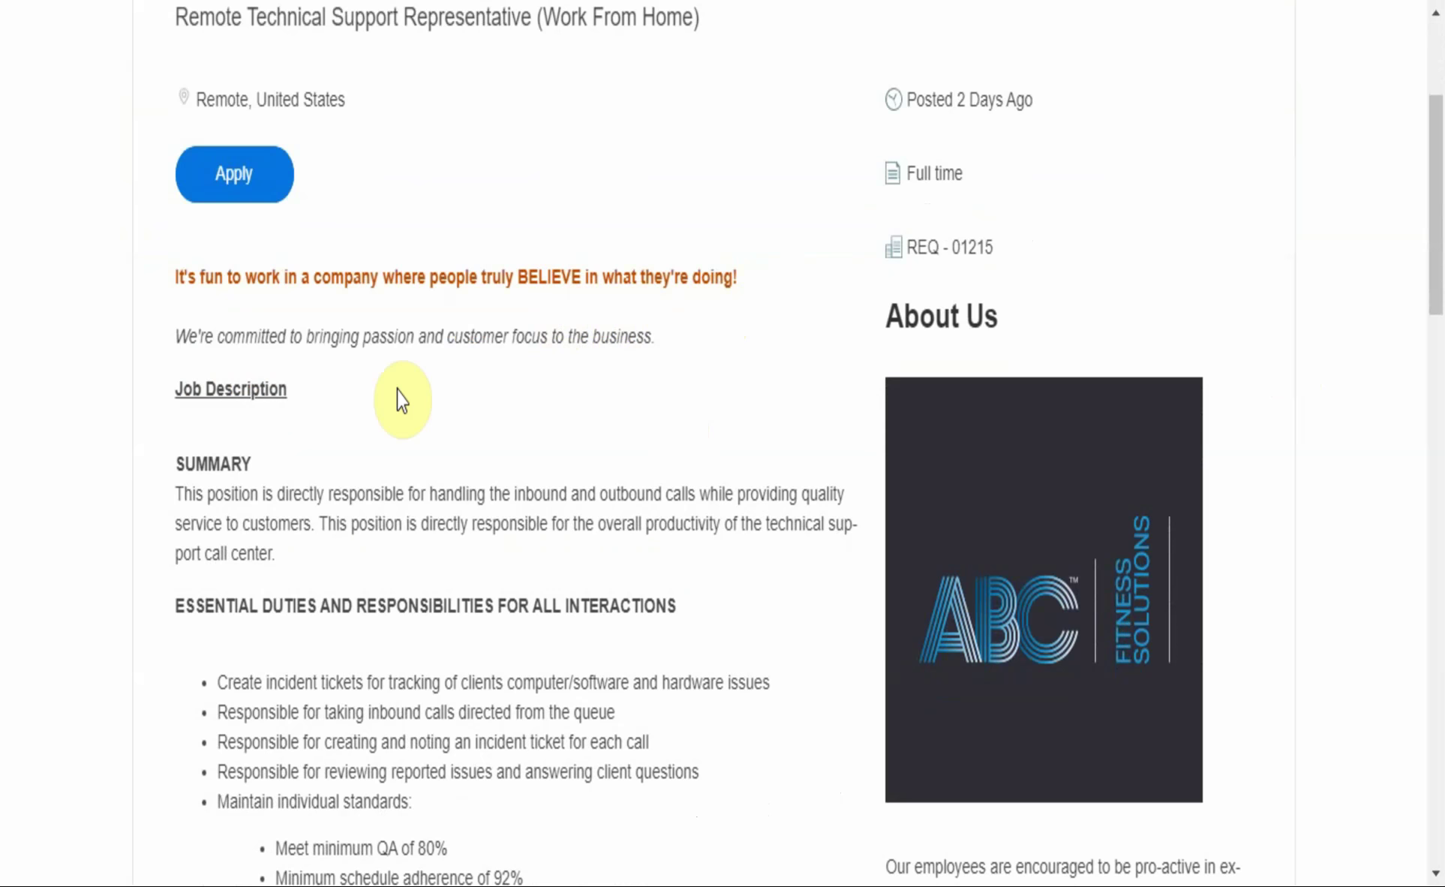
scroll(400, 394, "down", 2)
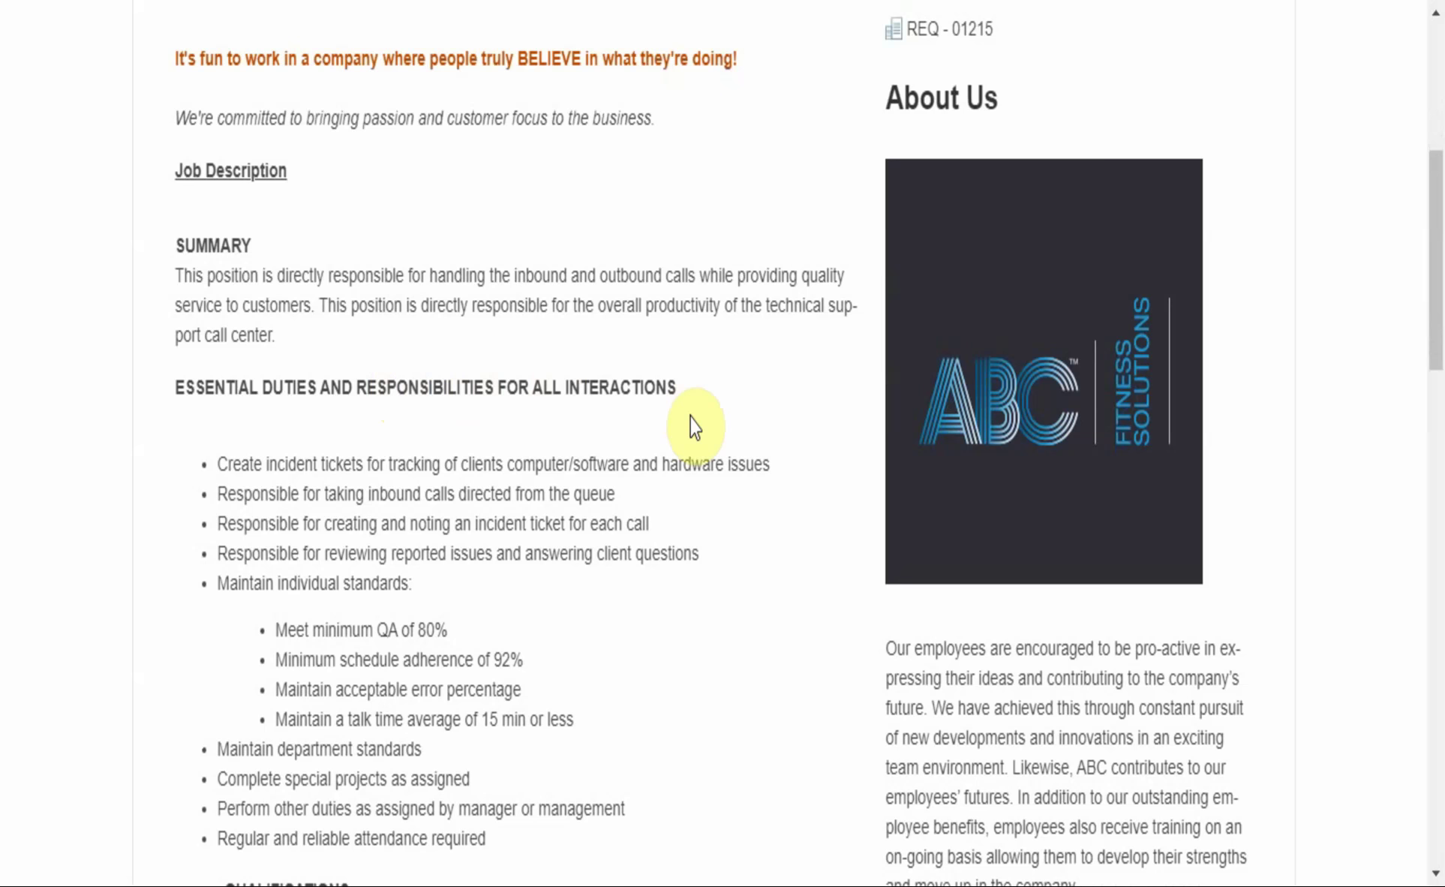
scroll(694, 426, "down", 2)
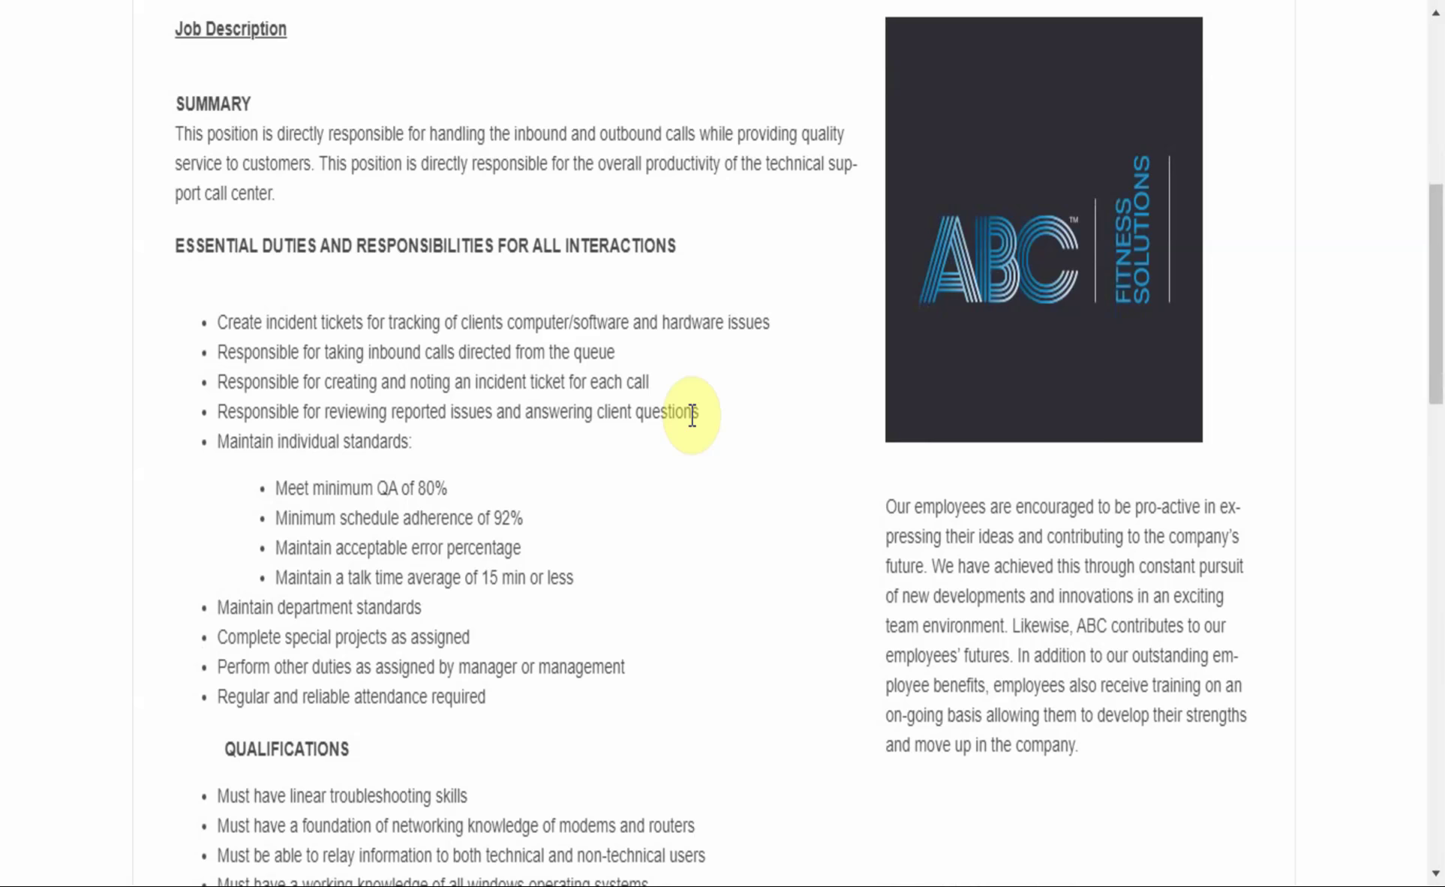
scroll(691, 415, "down", 1)
scroll(692, 415, "down", 2)
scroll(692, 415, "down", 1)
scroll(692, 415, "down", 1)
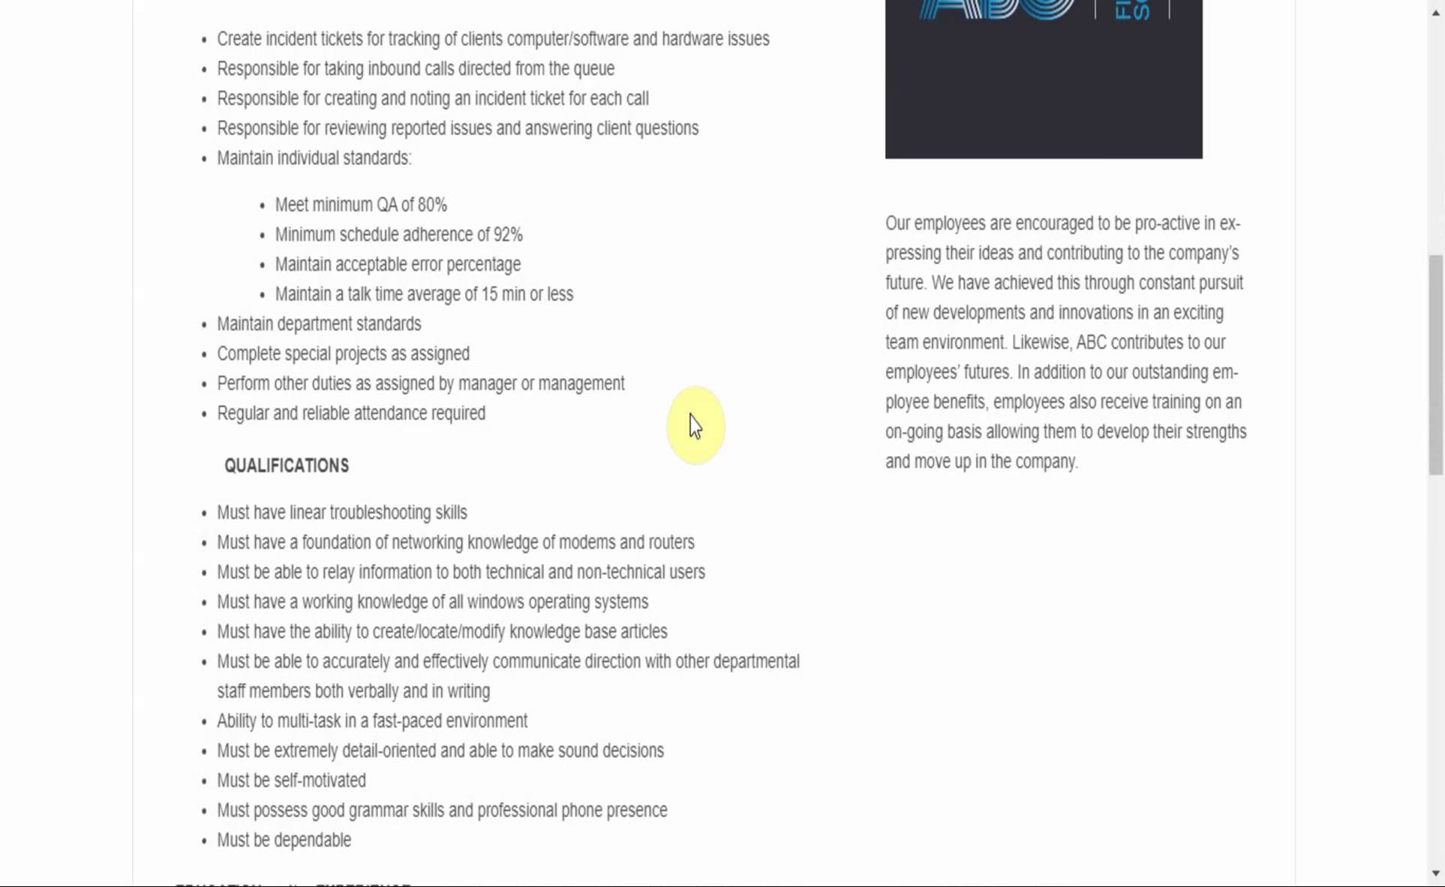
scroll(693, 426, "down", 1)
scroll(694, 426, "down", 1)
scroll(693, 426, "down", 1)
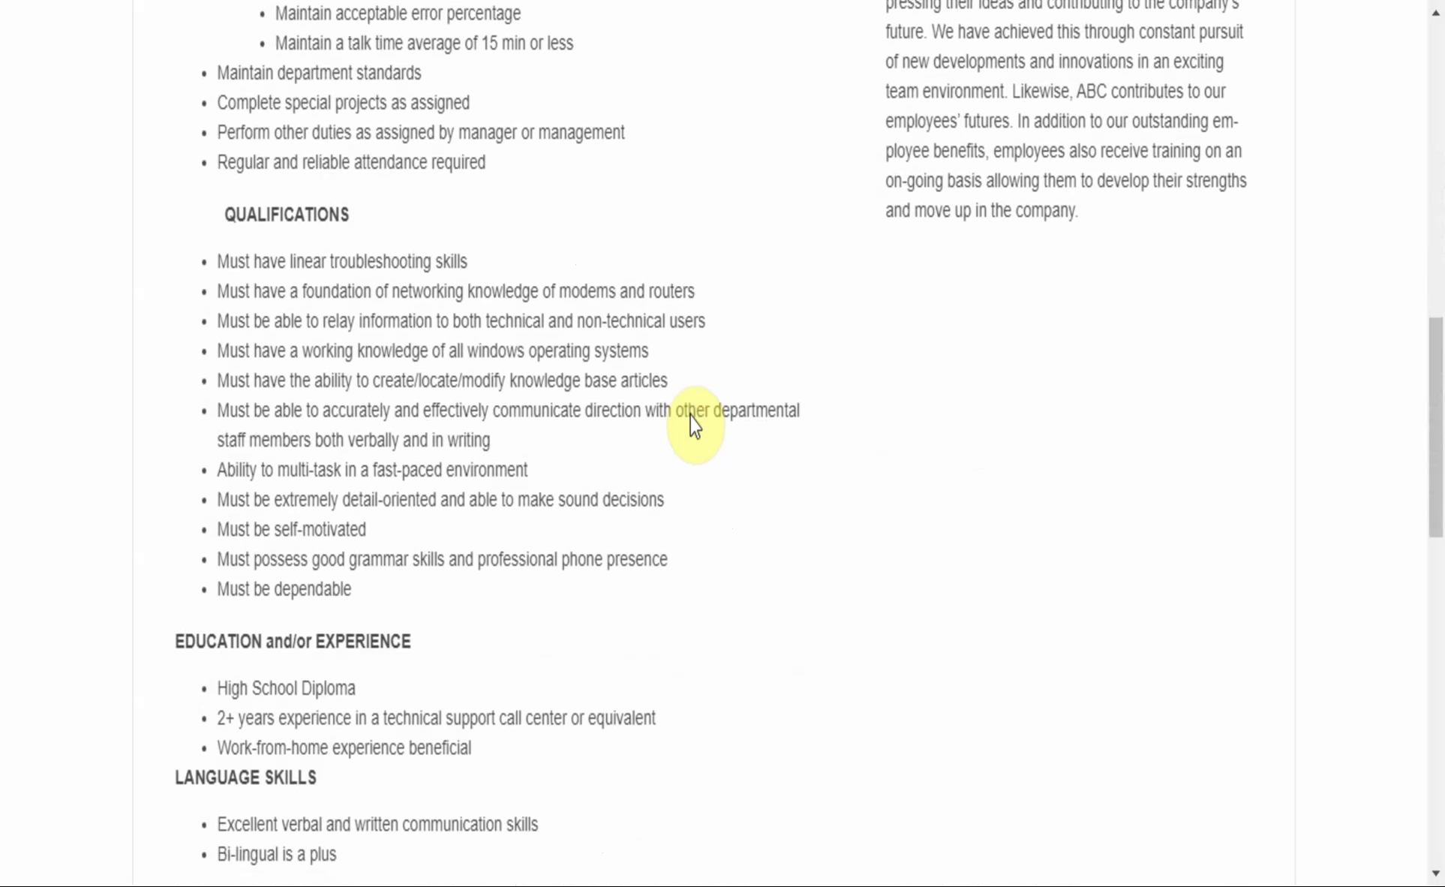
scroll(693, 426, "down", 1)
scroll(693, 426, "down", 2)
scroll(694, 426, "down", 2)
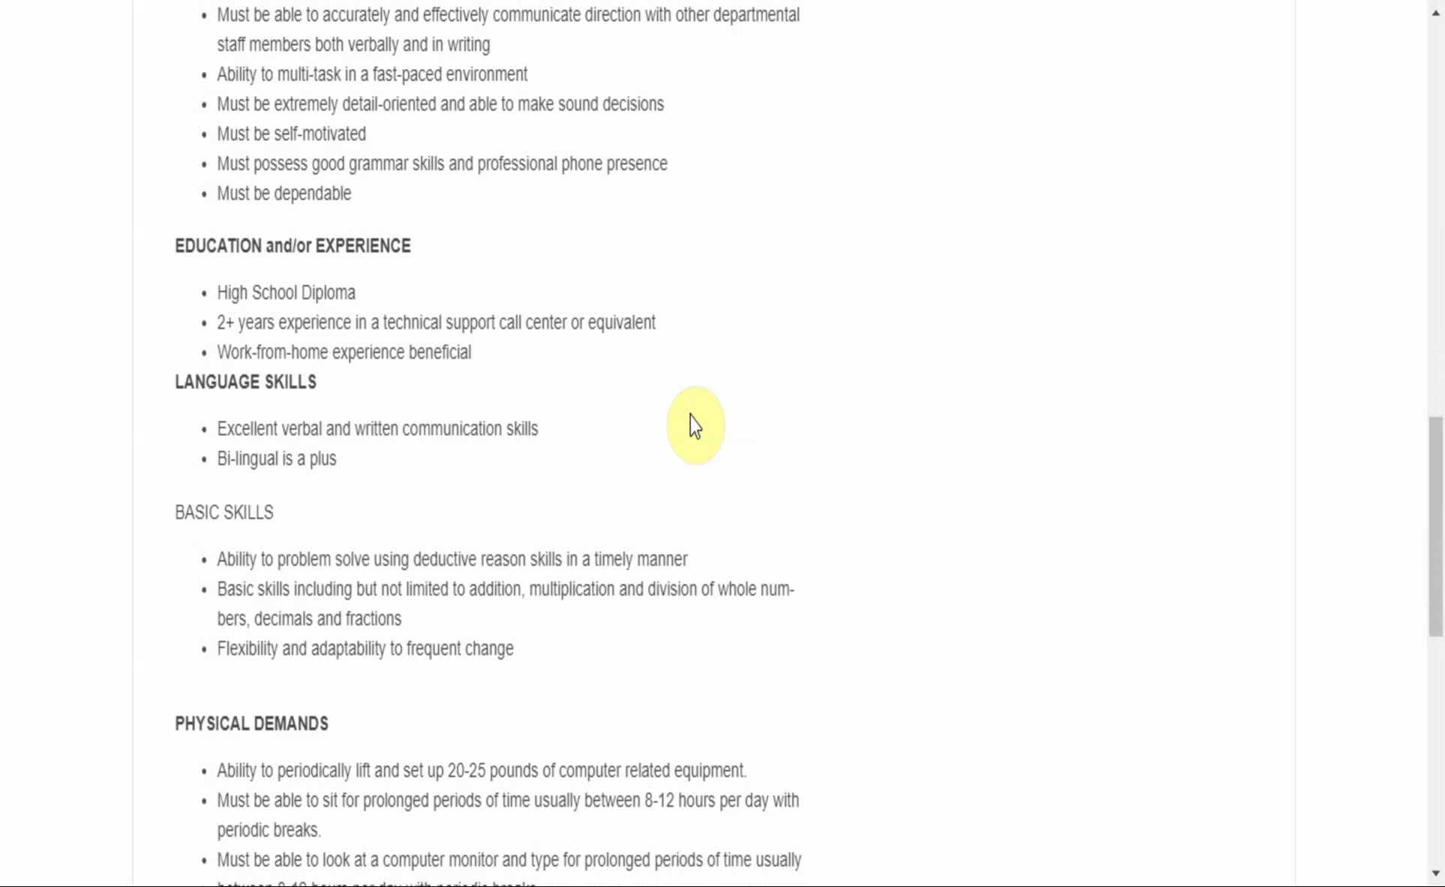
scroll(693, 426, "down", 2)
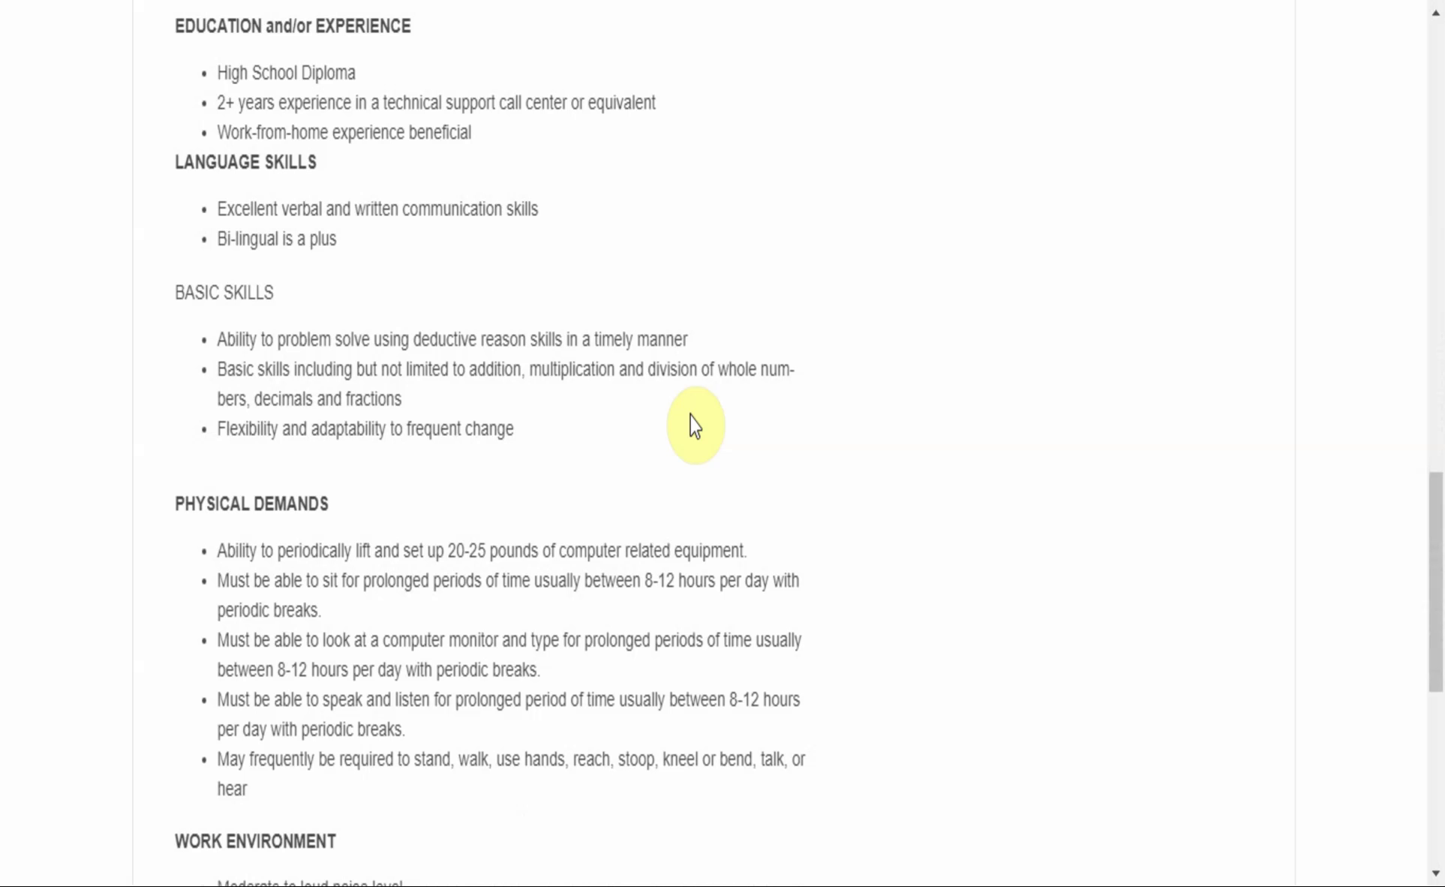
scroll(694, 425, "down", 1)
scroll(694, 426, "down", 1)
scroll(694, 425, "down", 2)
scroll(694, 425, "down", 1)
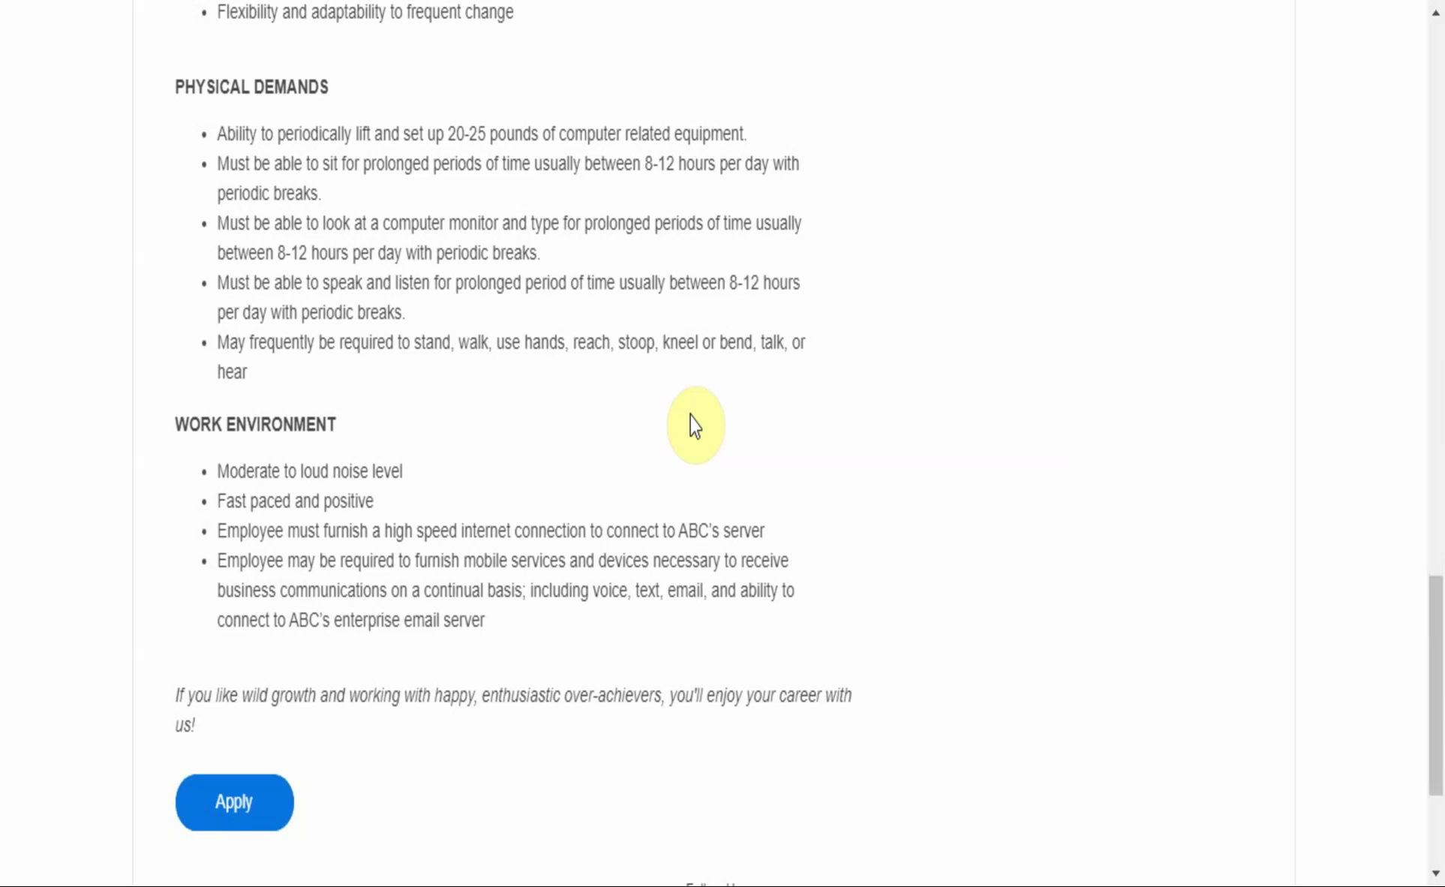
scroll(694, 426, "down", 2)
scroll(694, 427, "up", 3)
scroll(694, 426, "up", 5)
scroll(694, 426, "up", 3)
scroll(694, 426, "down", 1)
scroll(694, 423, "down", 4)
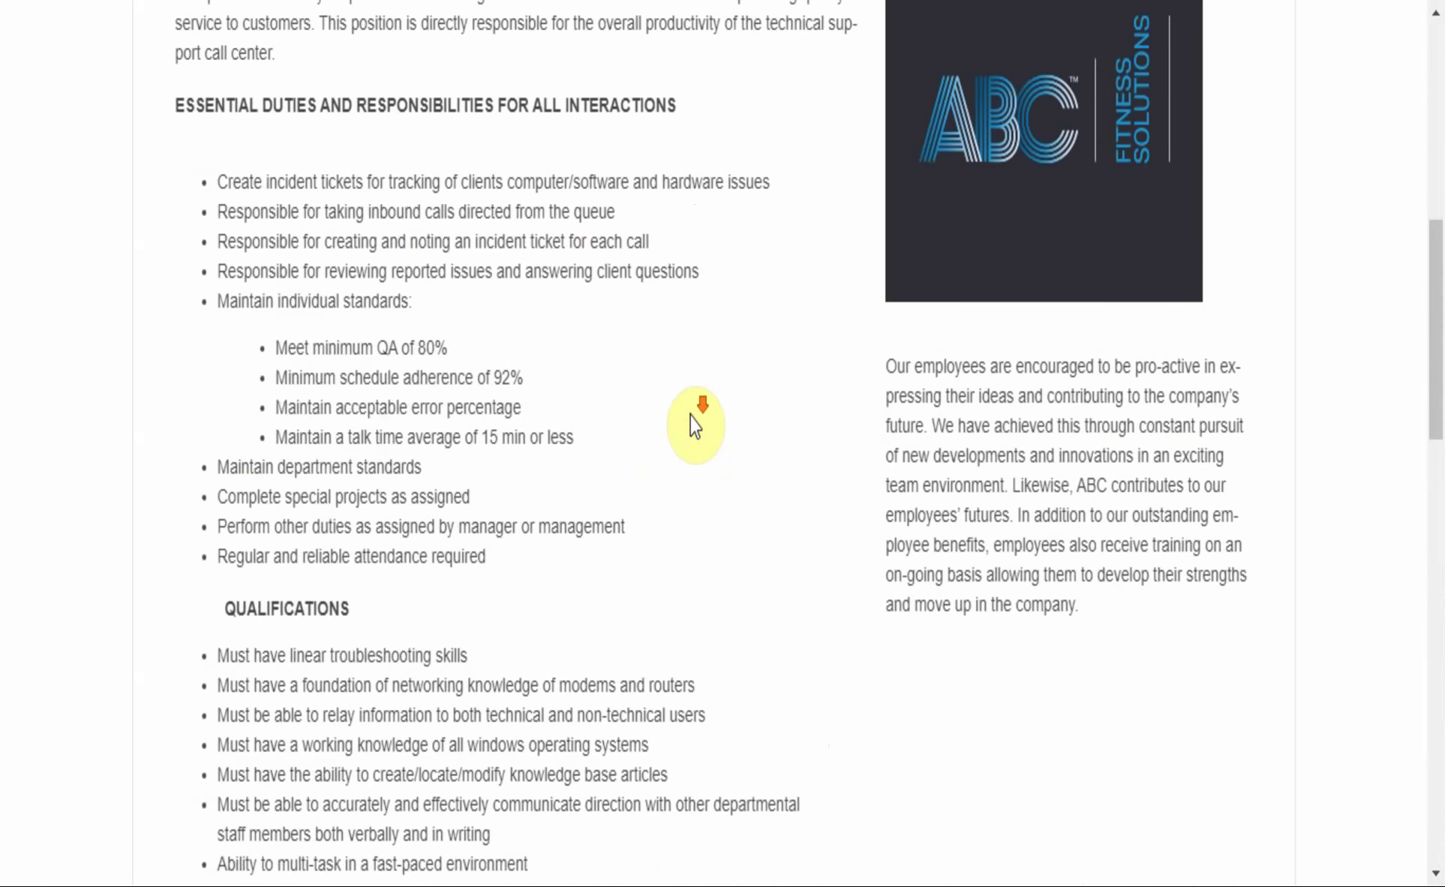
scroll(694, 426, "down", 1)
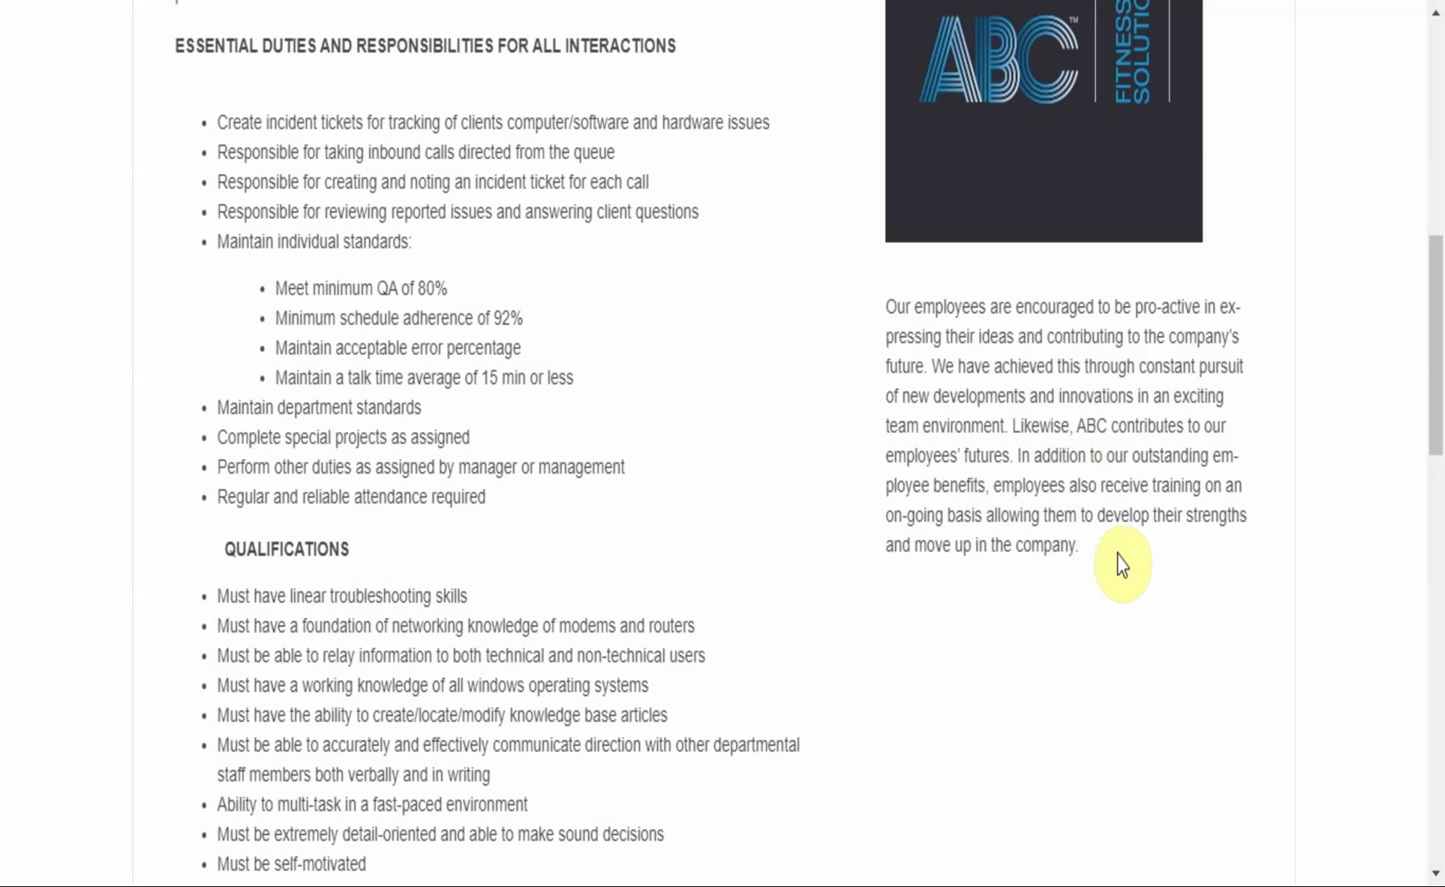
scroll(1121, 564, "down", 1)
scroll(1121, 564, "down", 5)
scroll(1121, 564, "down", 1)
scroll(1121, 564, "down", 3)
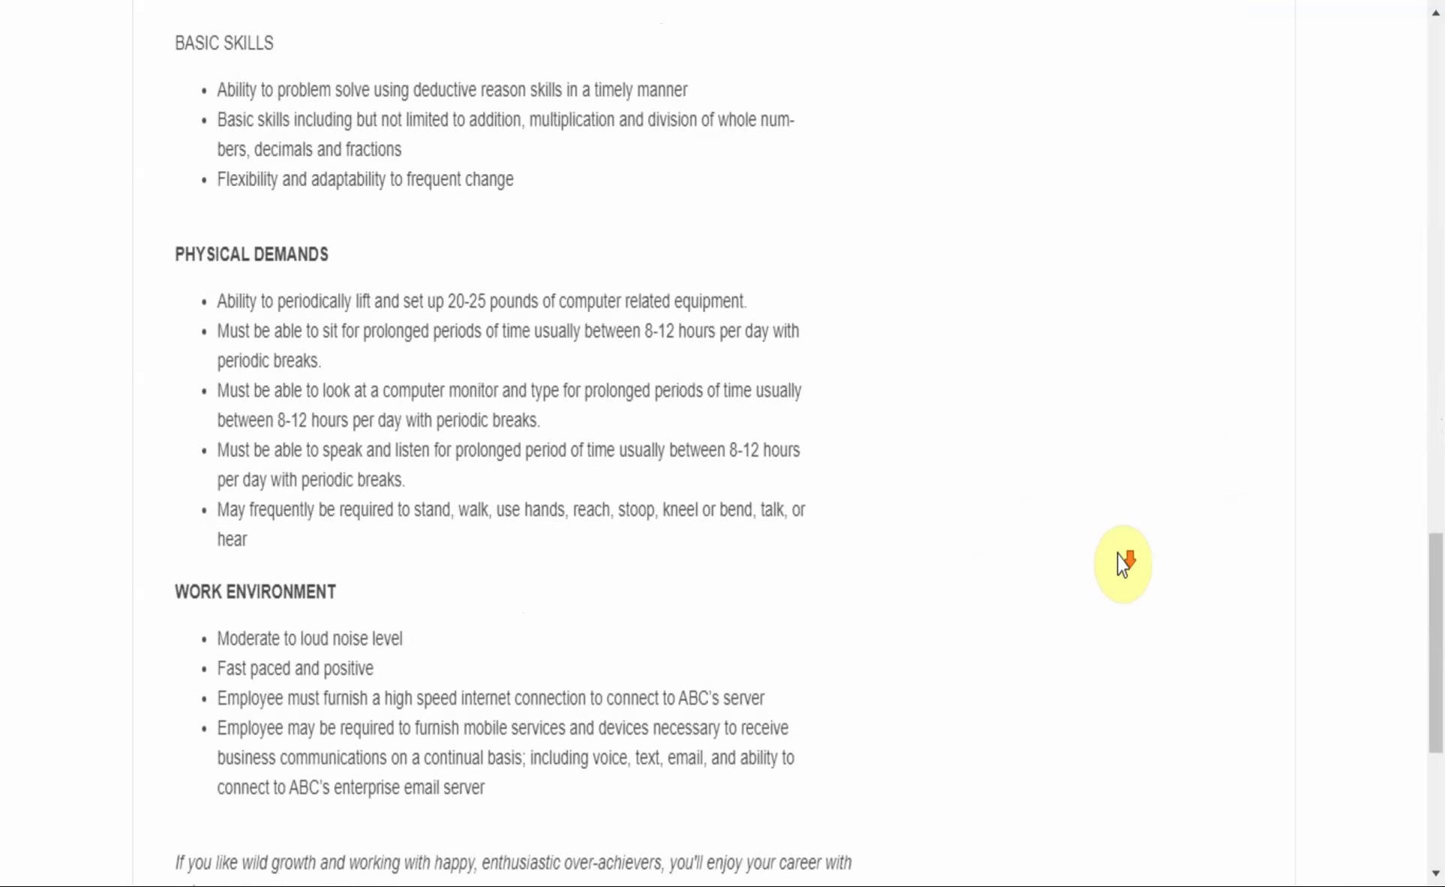
scroll(1121, 564, "down", 4)
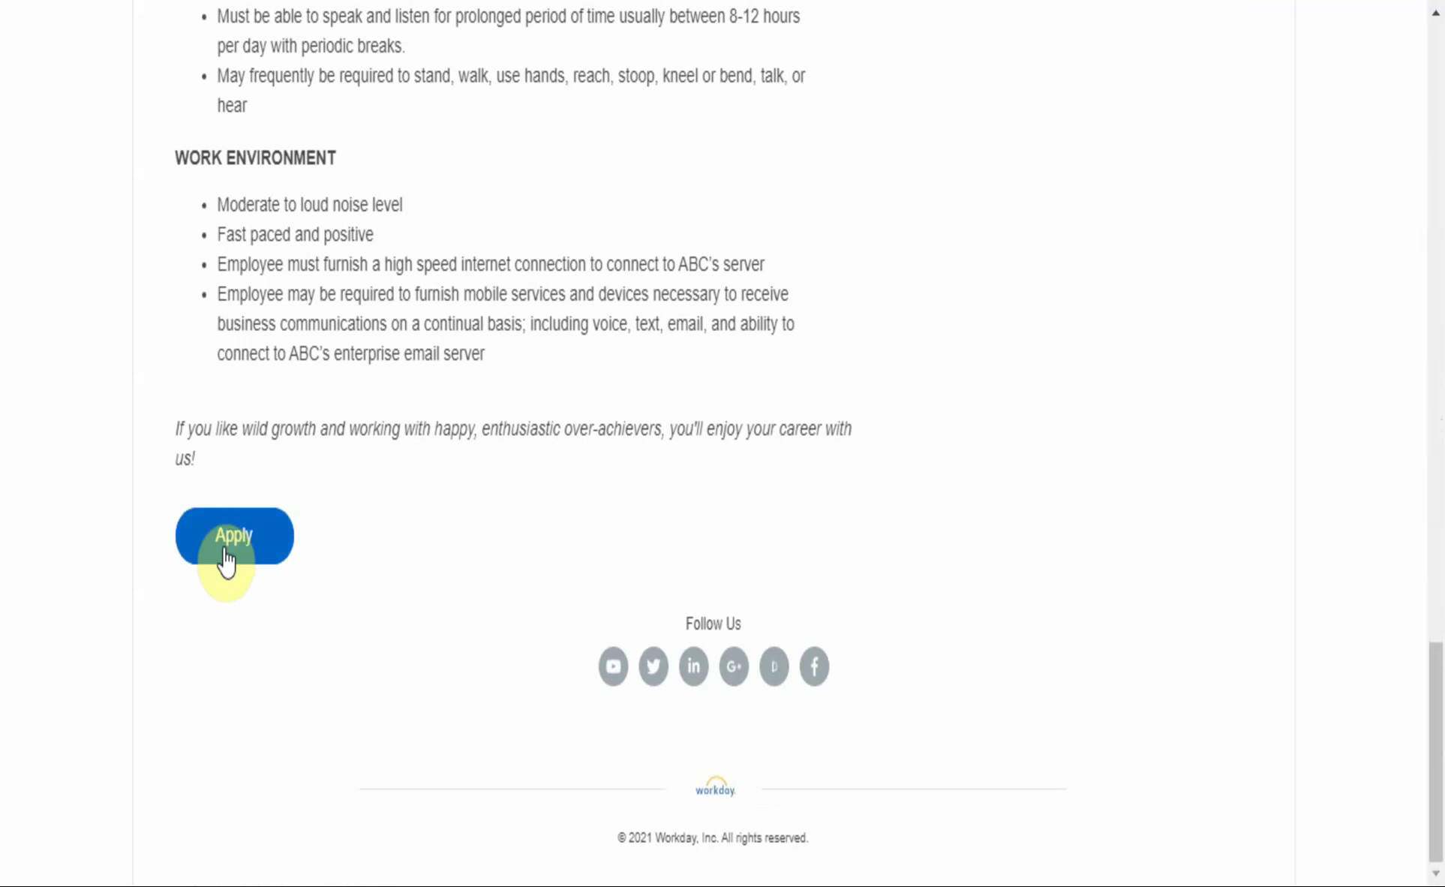
scroll(727, 291, "up", 10)
scroll(728, 289, "up", 10)
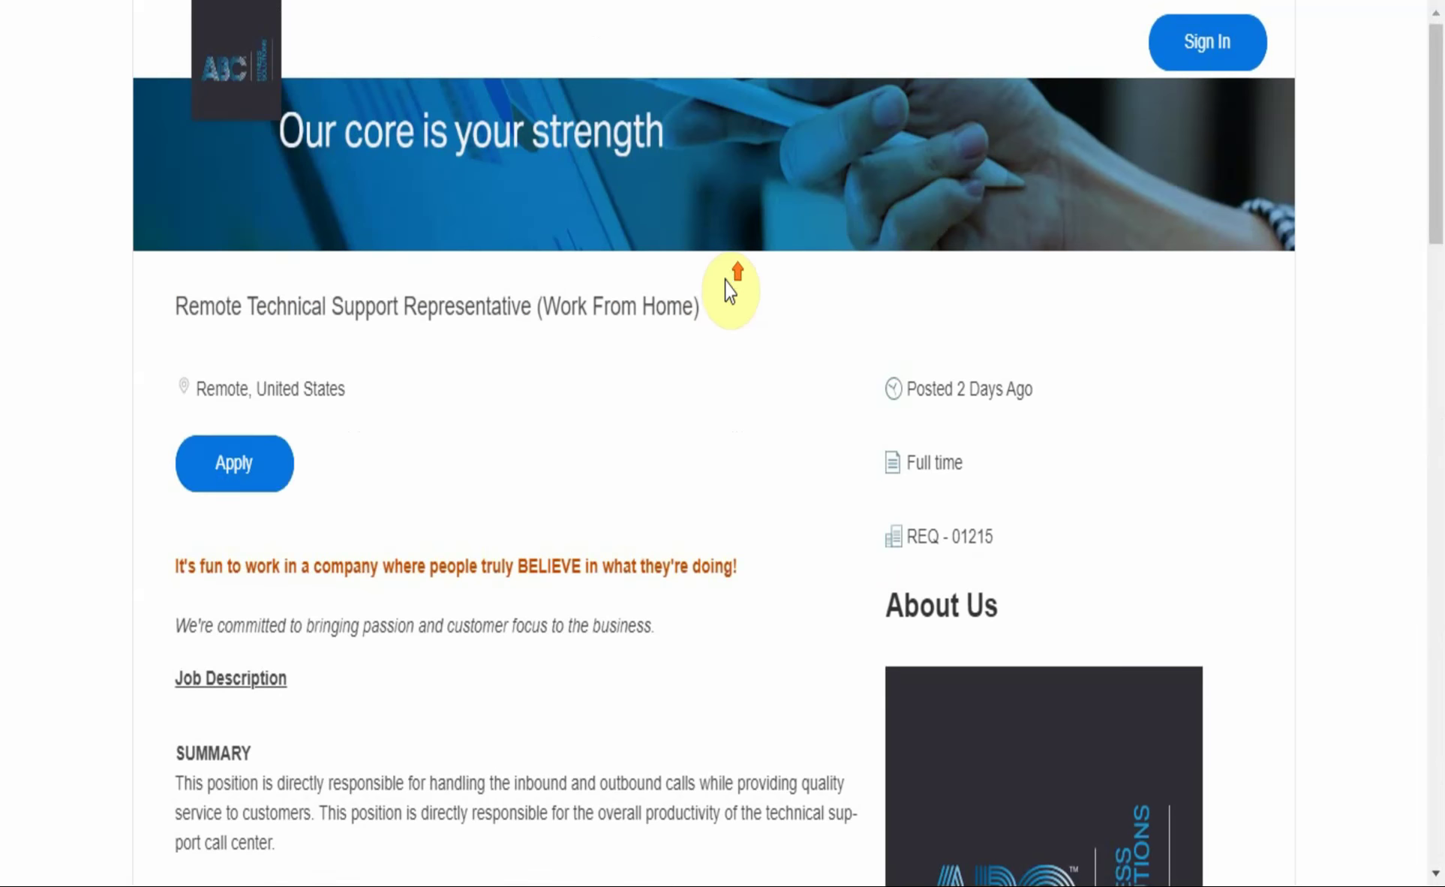